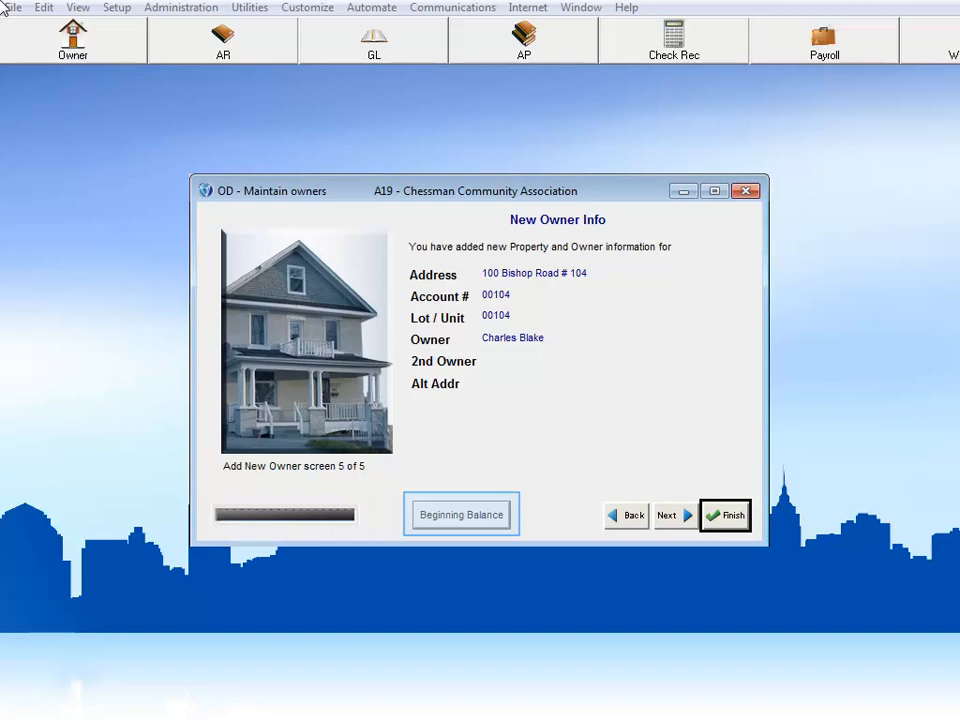
# Step: Finish the new owner setup and open the beginning balance entry for the first home in the AR owner balances
pyautogui.press('Return')
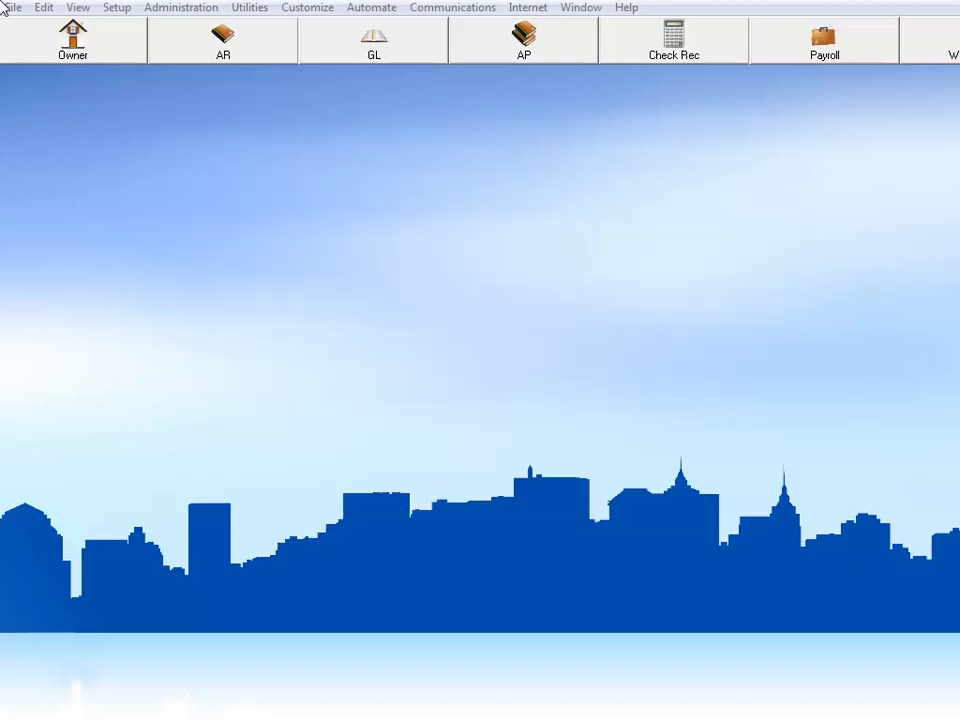
pyautogui.click(227, 45)
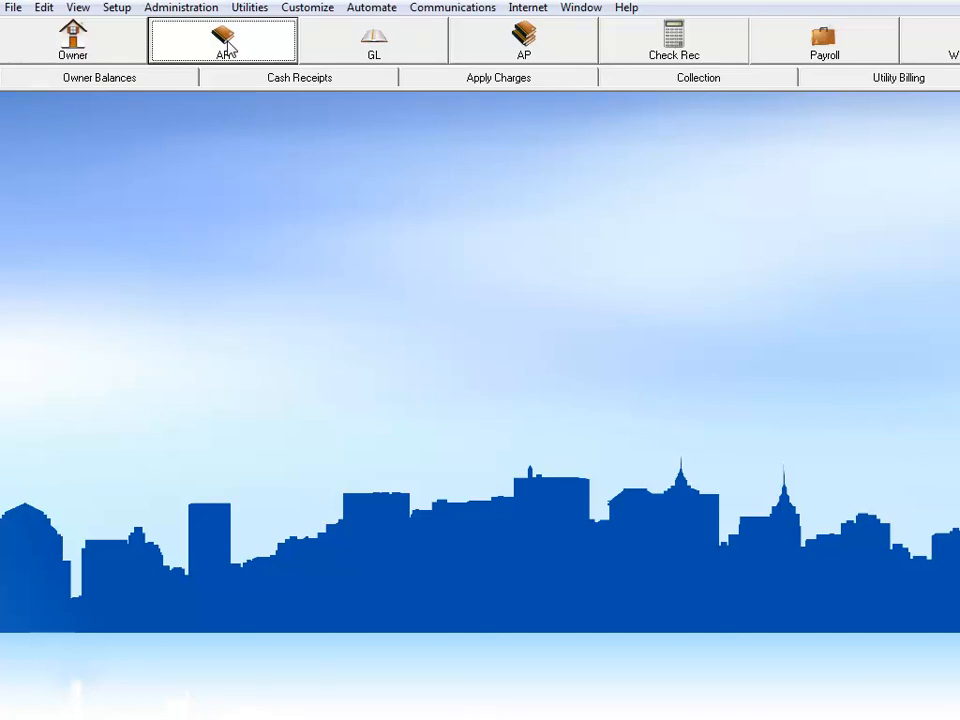
pyautogui.click(77, 84)
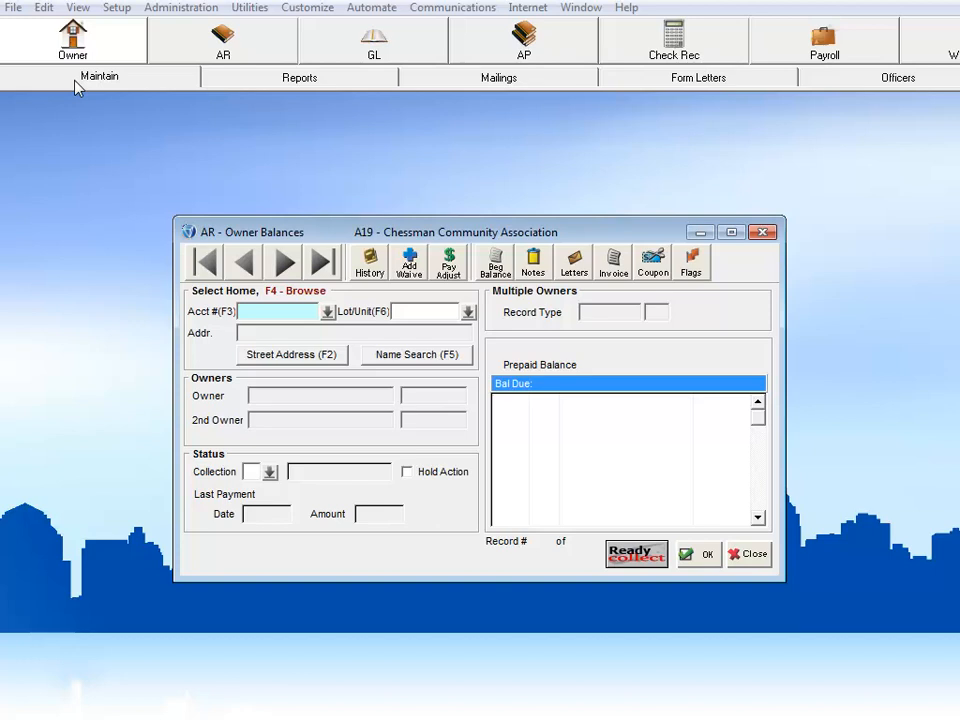
pyautogui.click(285, 262)
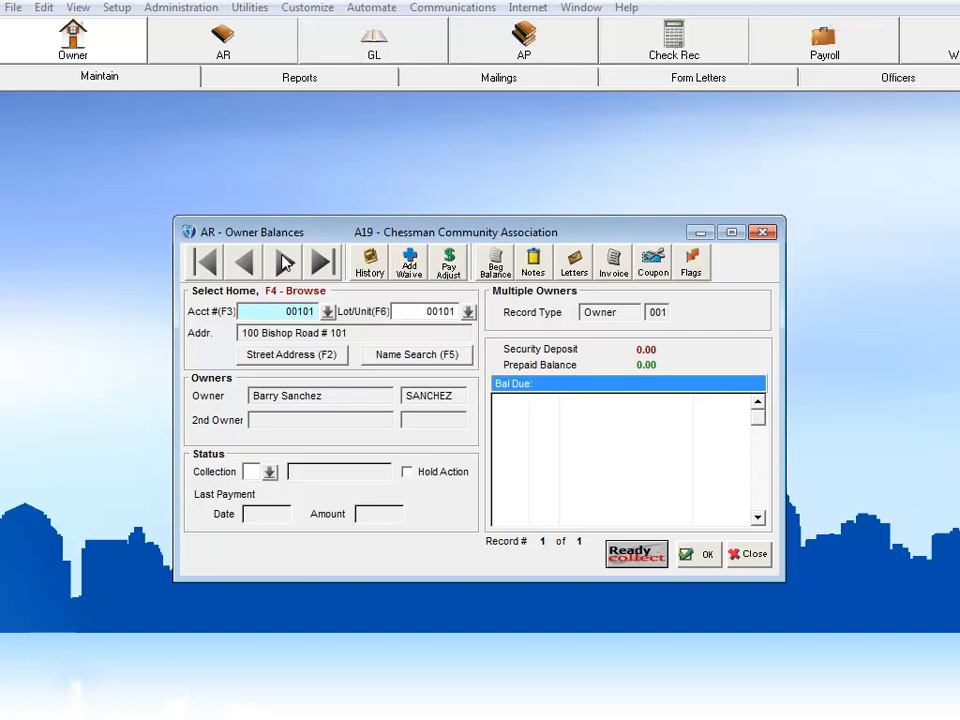
pyautogui.click(494, 264)
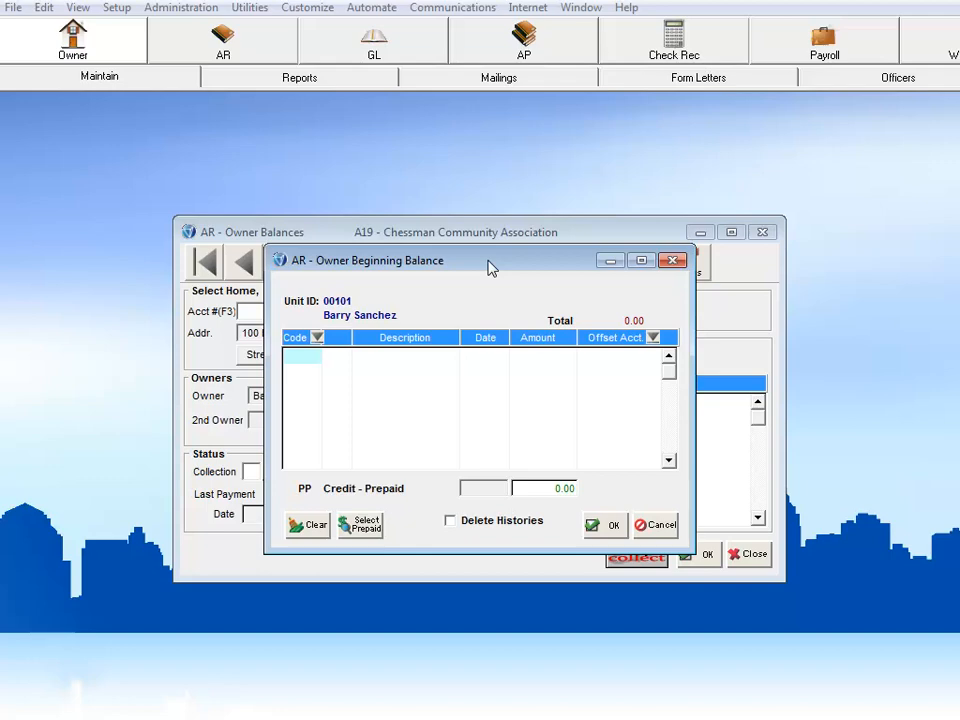
# Step: Add an A1 Association Fee charge dated 06/30/14 for 1,500.00 to the beginning balance
pyautogui.click(317, 338)
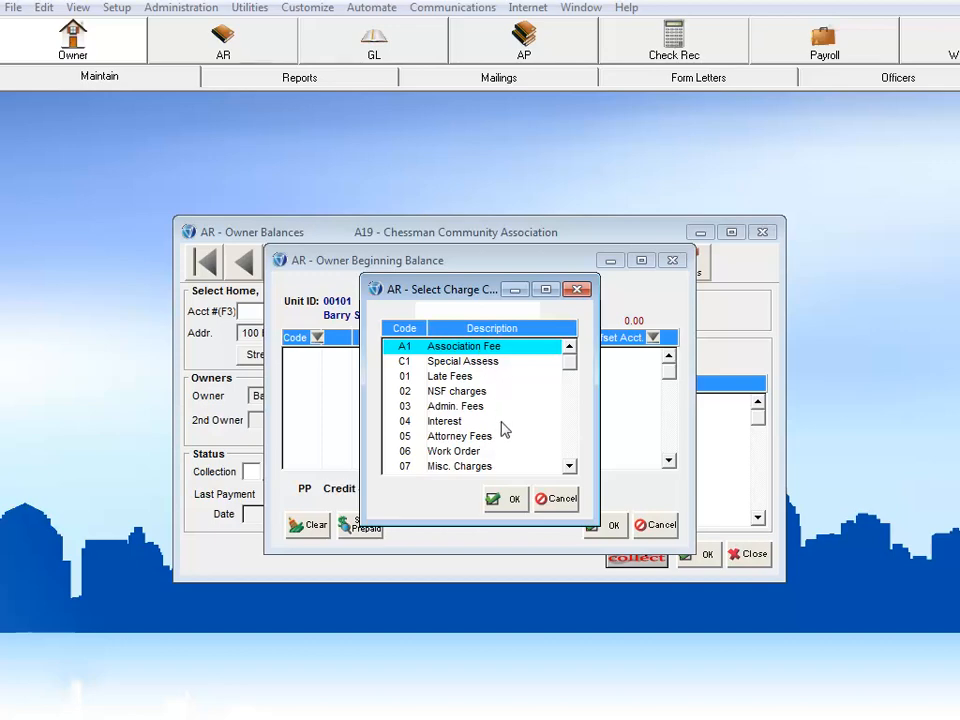
pyautogui.click(509, 498)
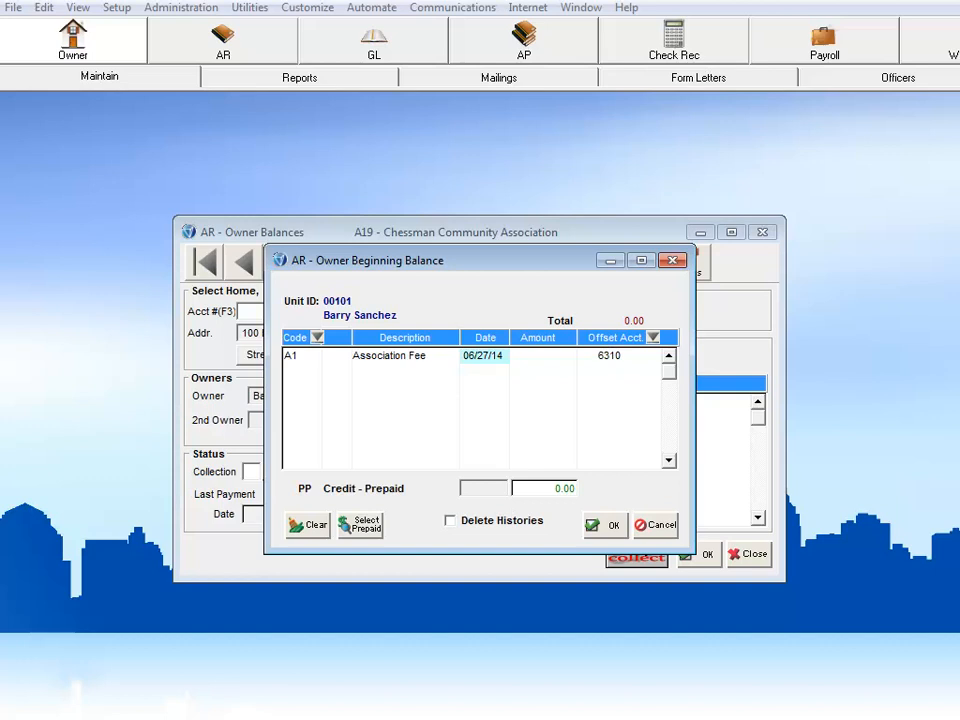
pyautogui.write('30')
pyautogui.click(536, 357)
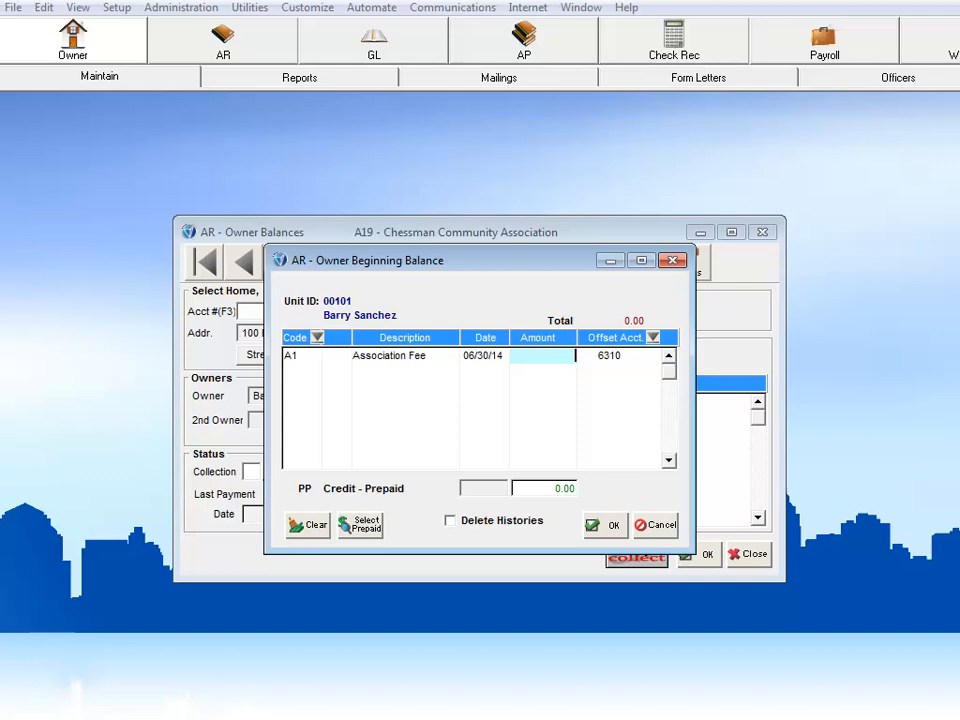
pyautogui.write('1500')
# Step: Add a second beginning balance line with charge code 01 Late Fees for 150.00
pyautogui.click(294, 373)
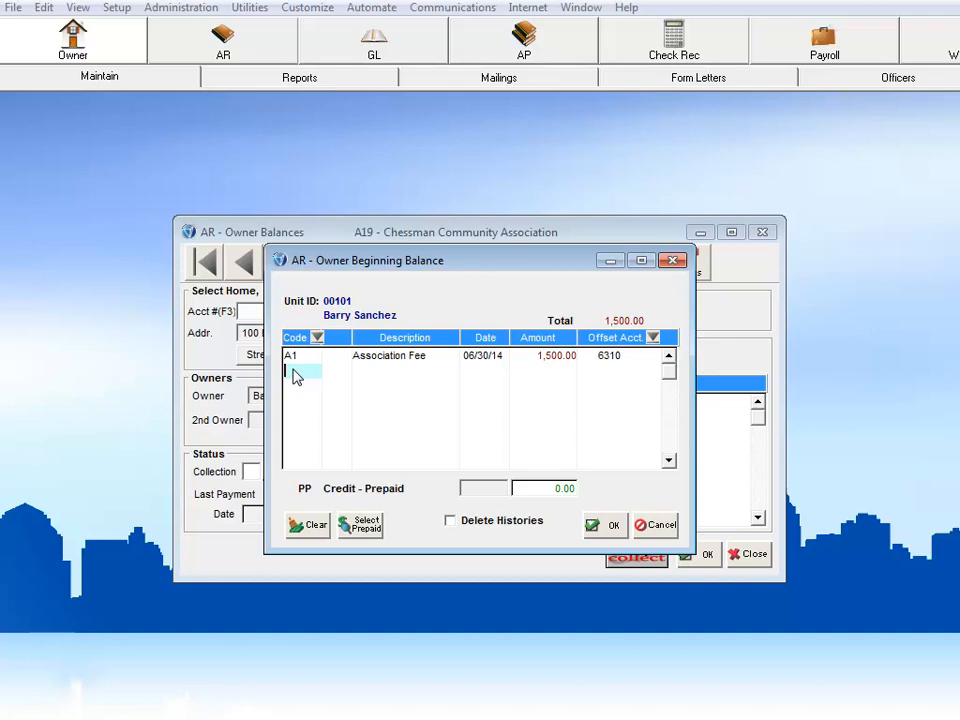
pyautogui.click(317, 339)
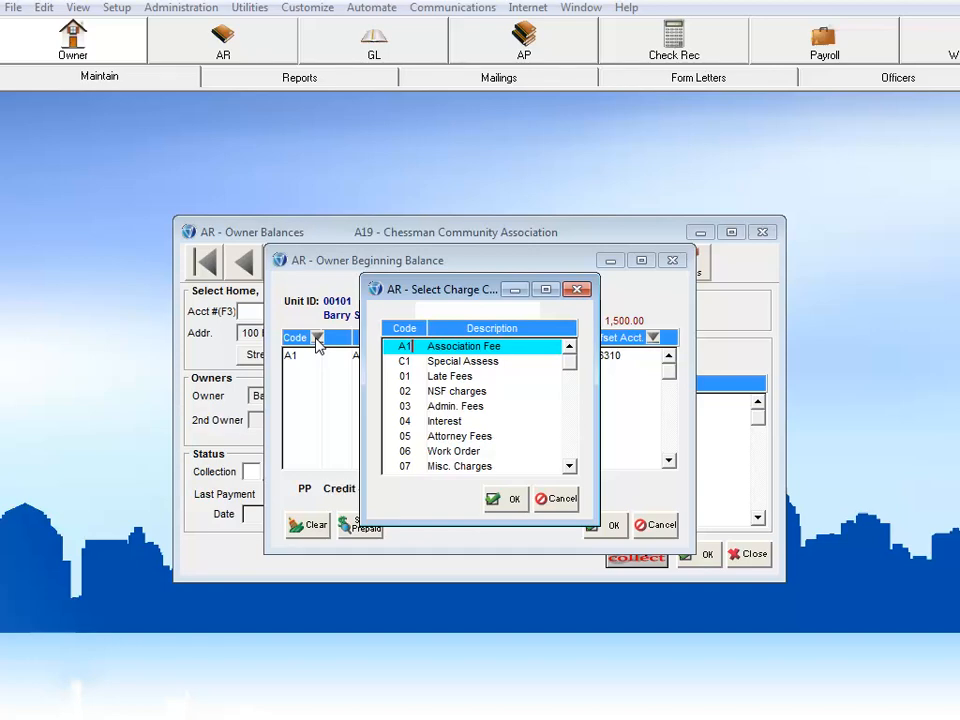
pyautogui.click(435, 379)
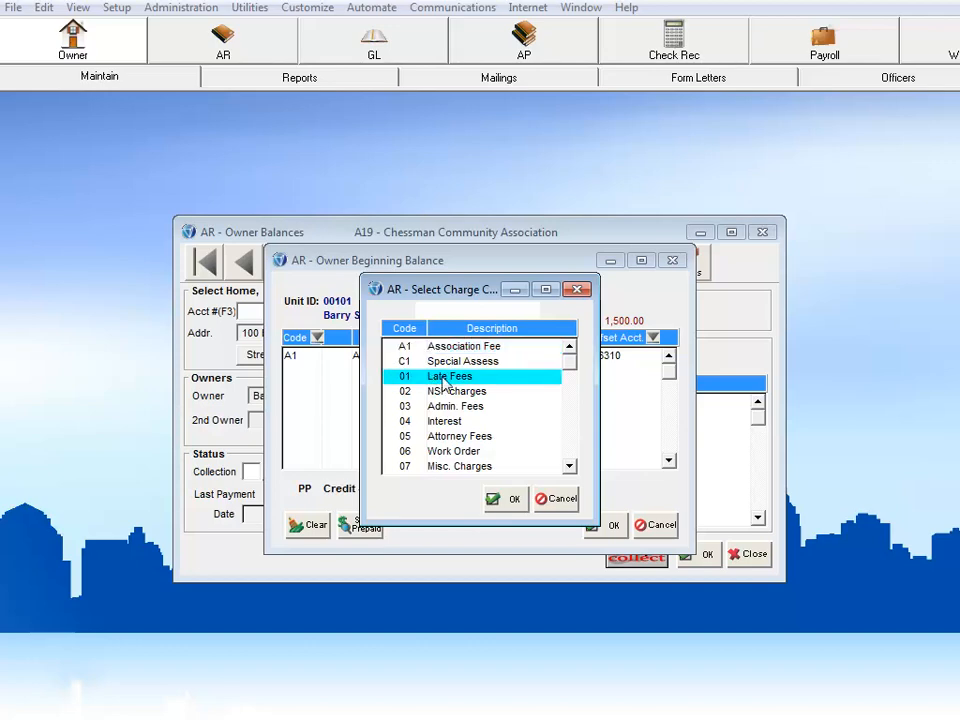
pyautogui.click(496, 500)
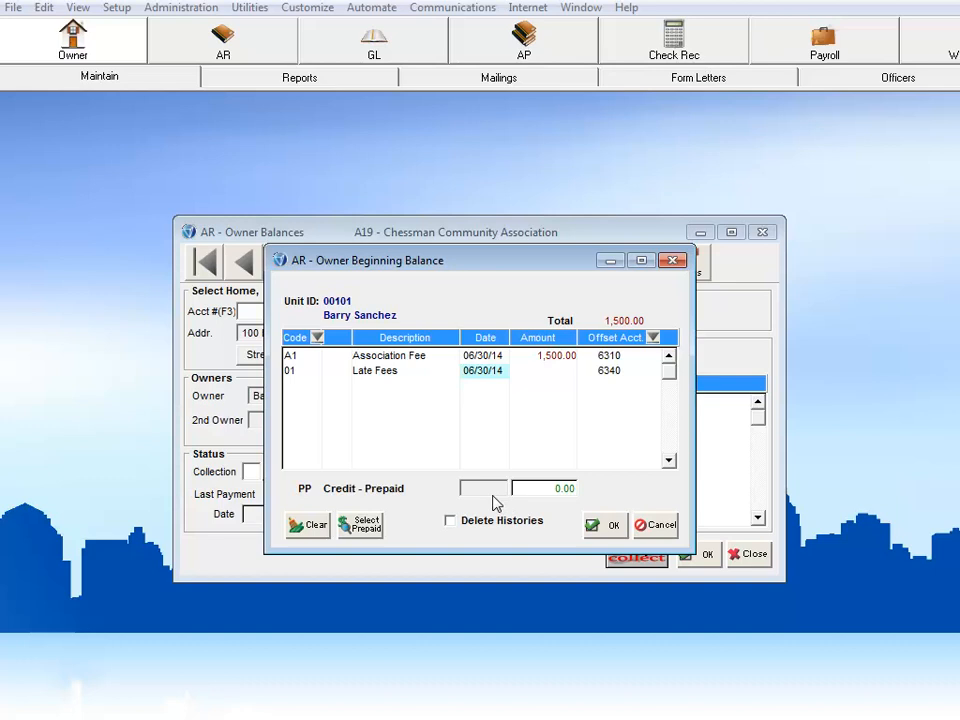
pyautogui.click(542, 371)
pyautogui.write('15')
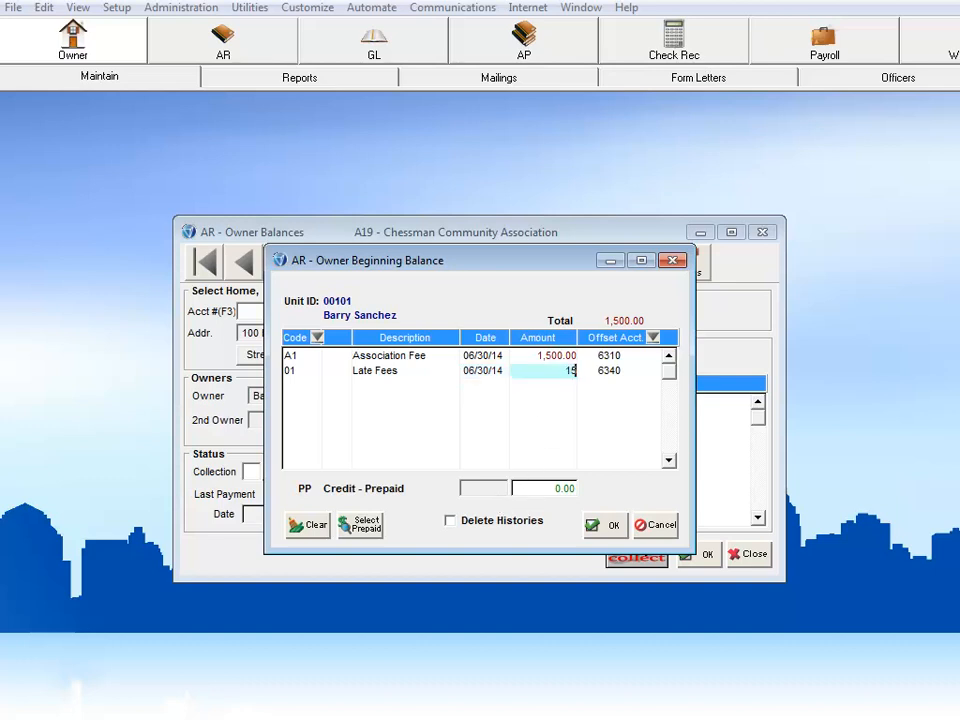
pyautogui.write('0')
# Step: Add a third beginning balance line with charge code 05 Attorney Fees for 387.25
pyautogui.click(303, 392)
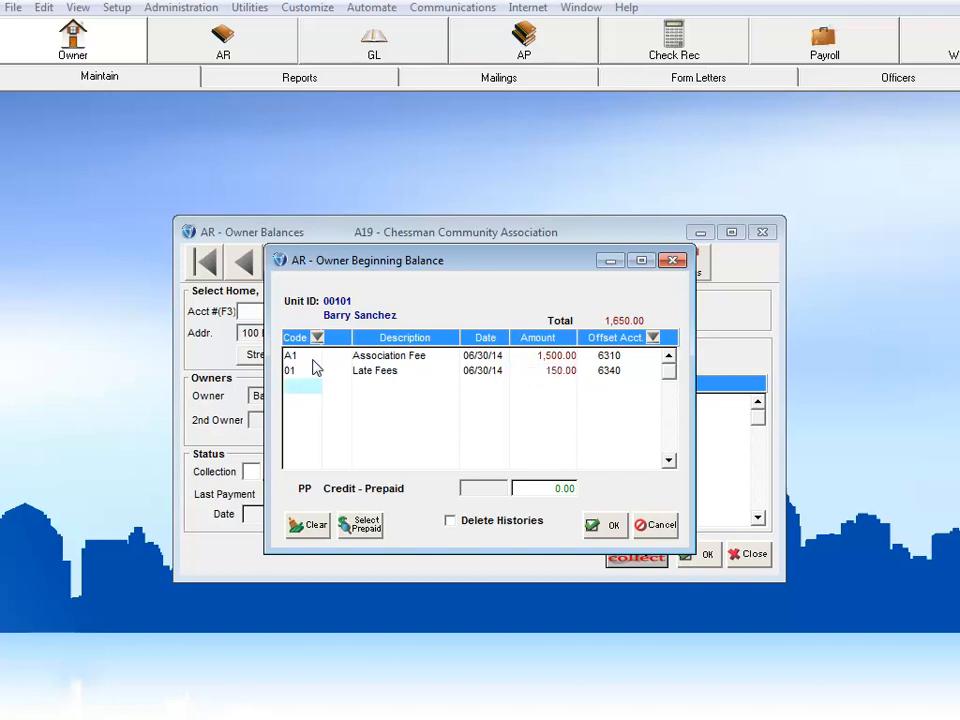
pyautogui.click(316, 338)
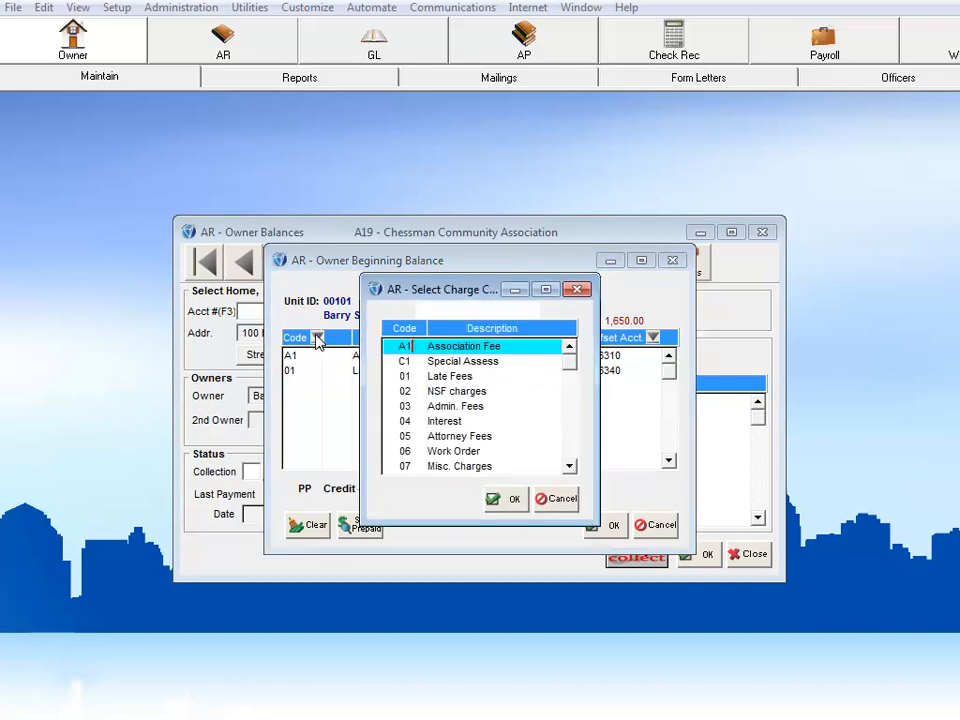
pyautogui.click(440, 437)
pyautogui.click(509, 498)
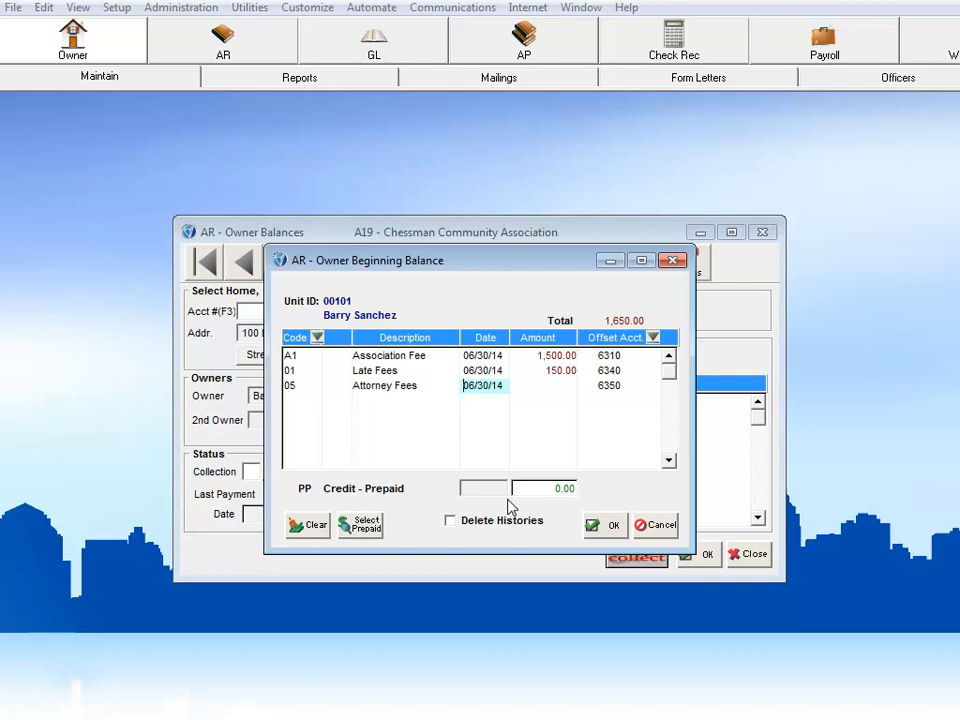
pyautogui.click(546, 390)
pyautogui.write('387.25')
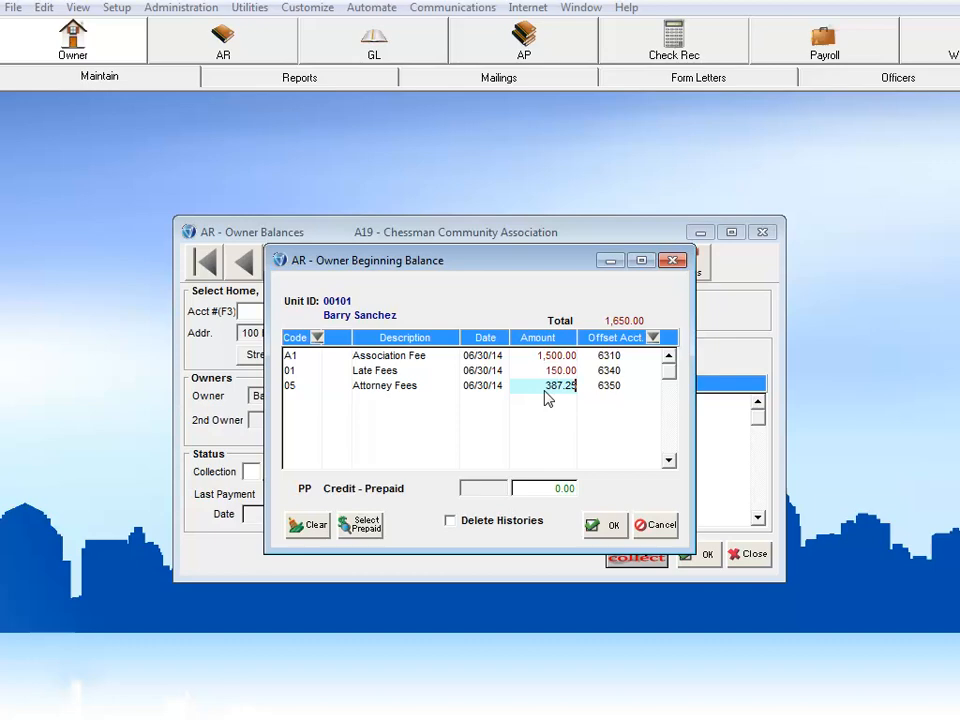
# Step: Save the first home's beginning balance and review the posted charges in the owner's history
pyautogui.click(603, 525)
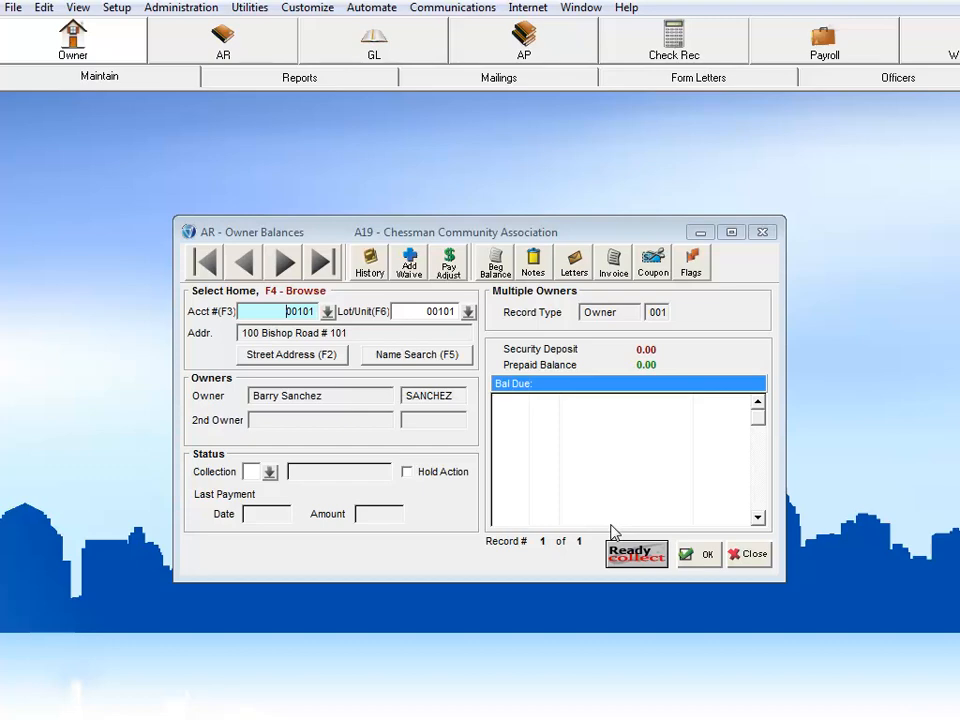
pyautogui.click(369, 266)
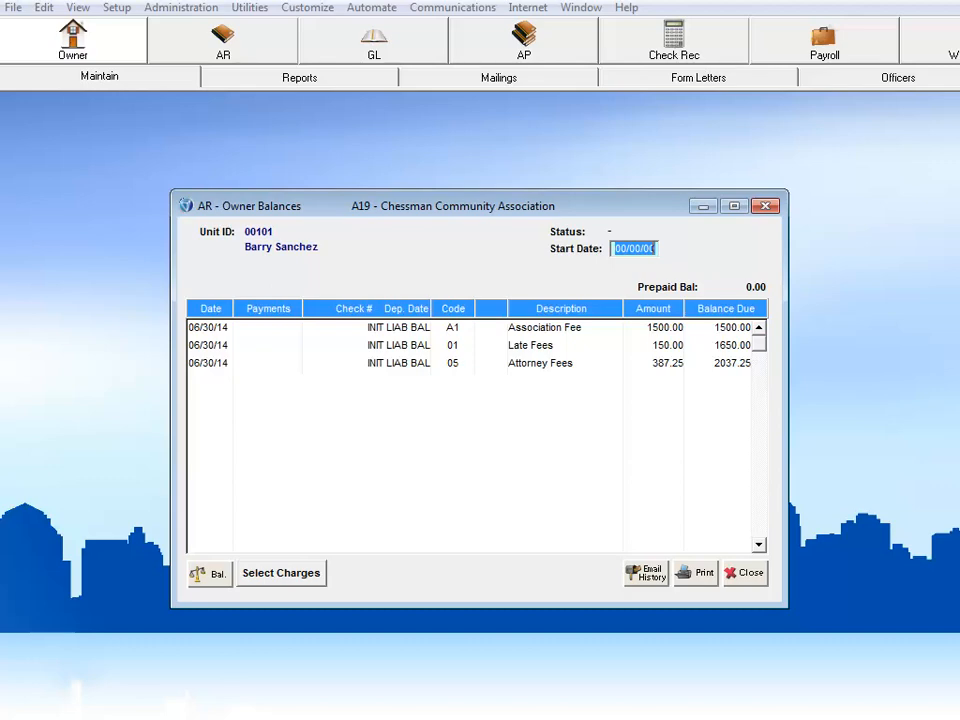
pyautogui.click(737, 575)
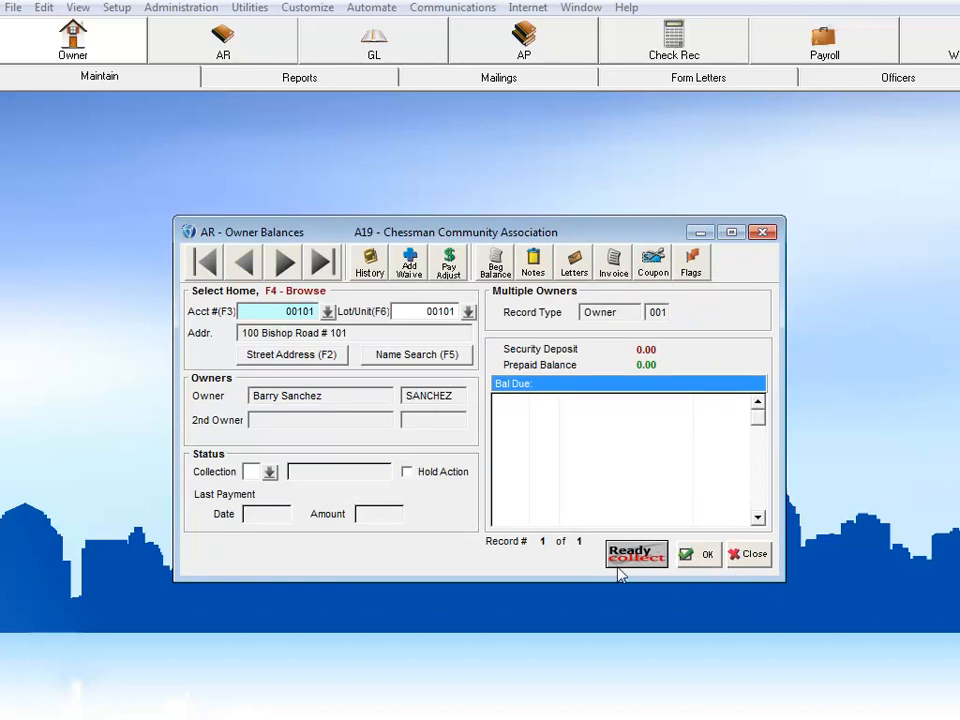
# Step: Go to the next home's record and open the prepaid entry of its beginning balance
pyautogui.click(290, 276)
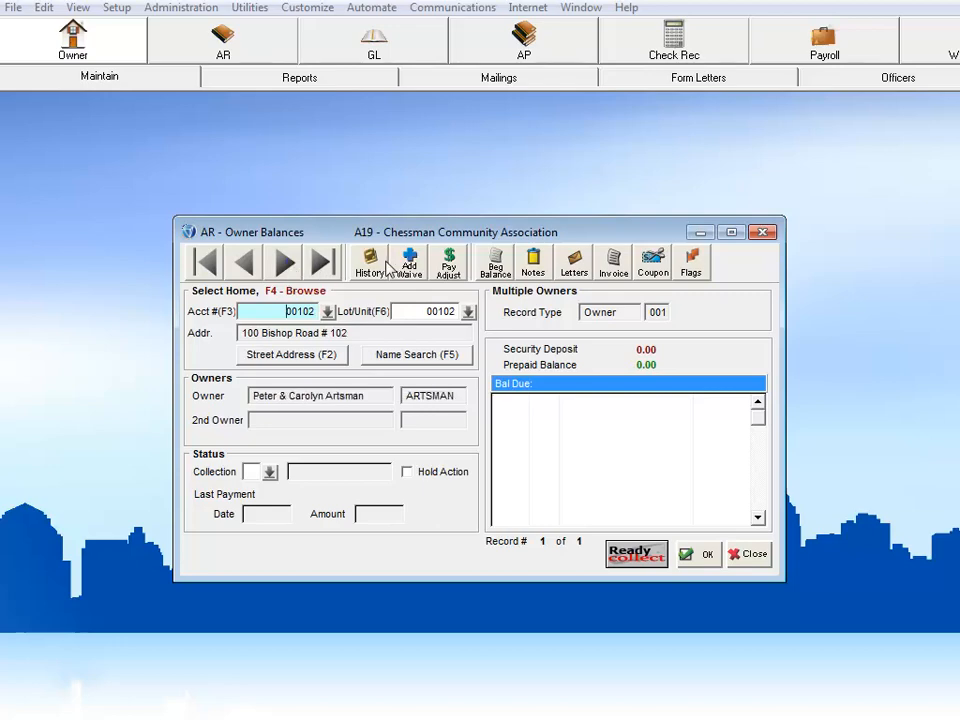
pyautogui.click(496, 266)
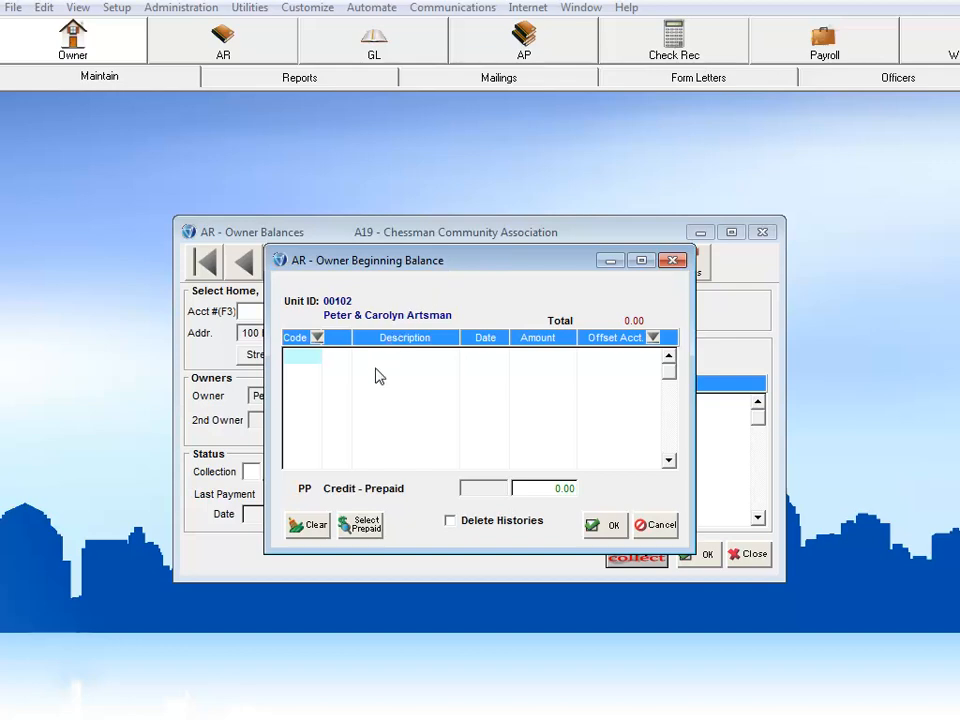
pyautogui.click(360, 524)
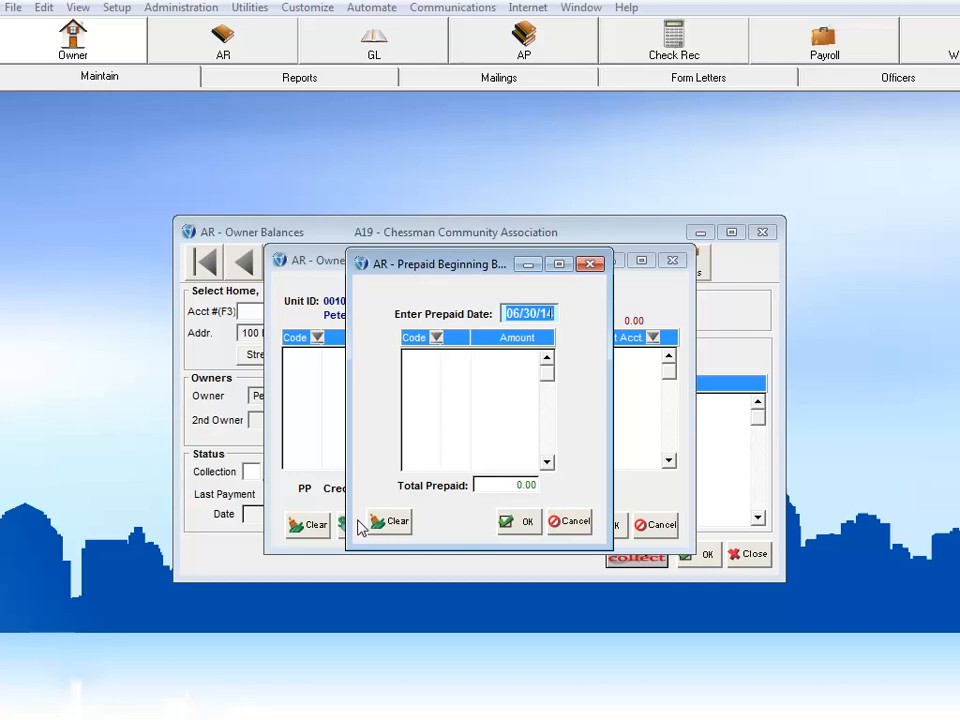
# Step: Enter a prepaid amount of 200.00 under code PP Auto Prepaid and accept it
pyautogui.click(419, 365)
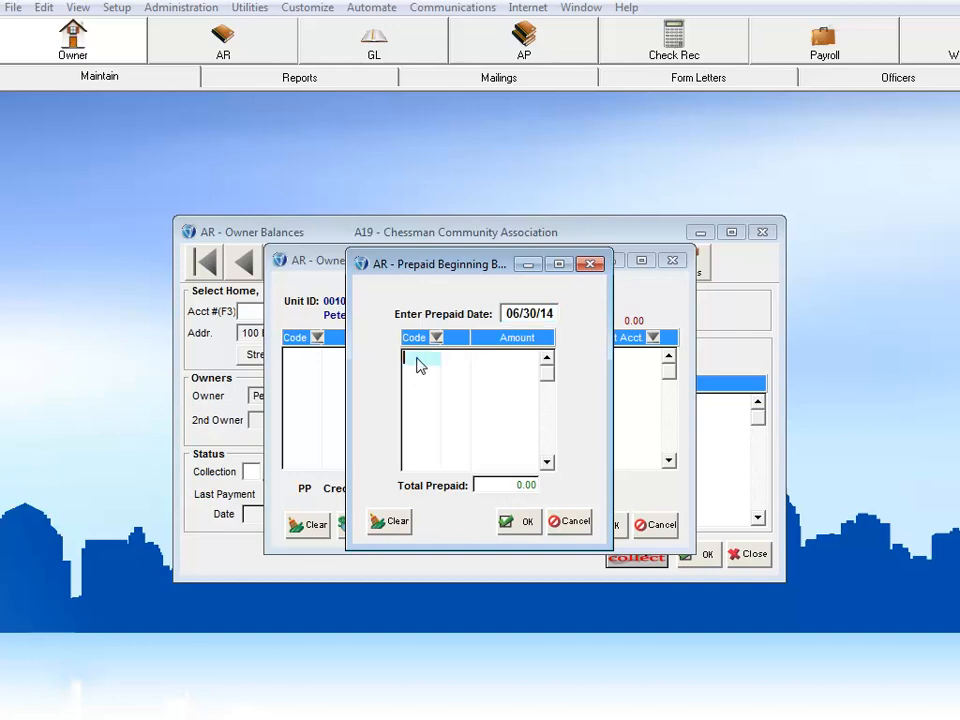
pyautogui.click(436, 337)
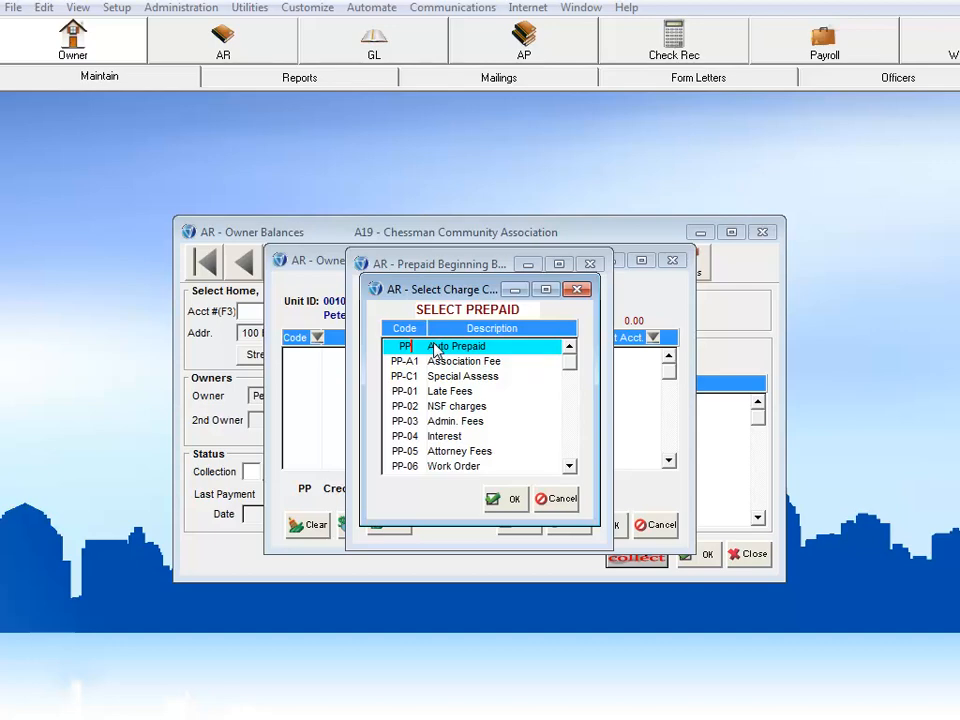
pyautogui.click(508, 497)
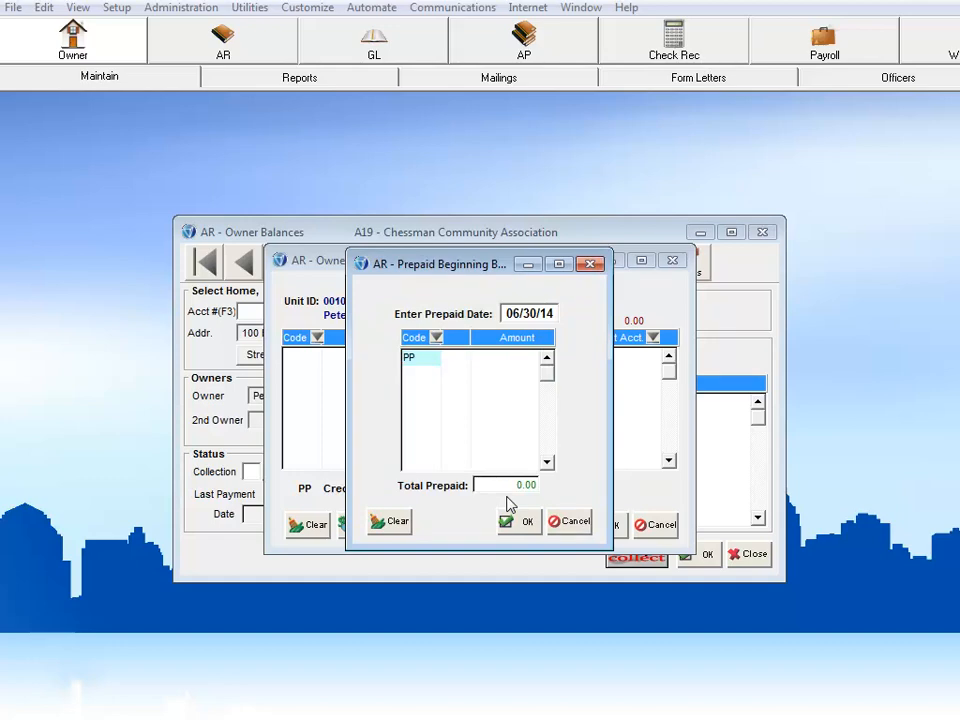
pyautogui.click(498, 362)
pyautogui.write('200')
pyautogui.press('Return')
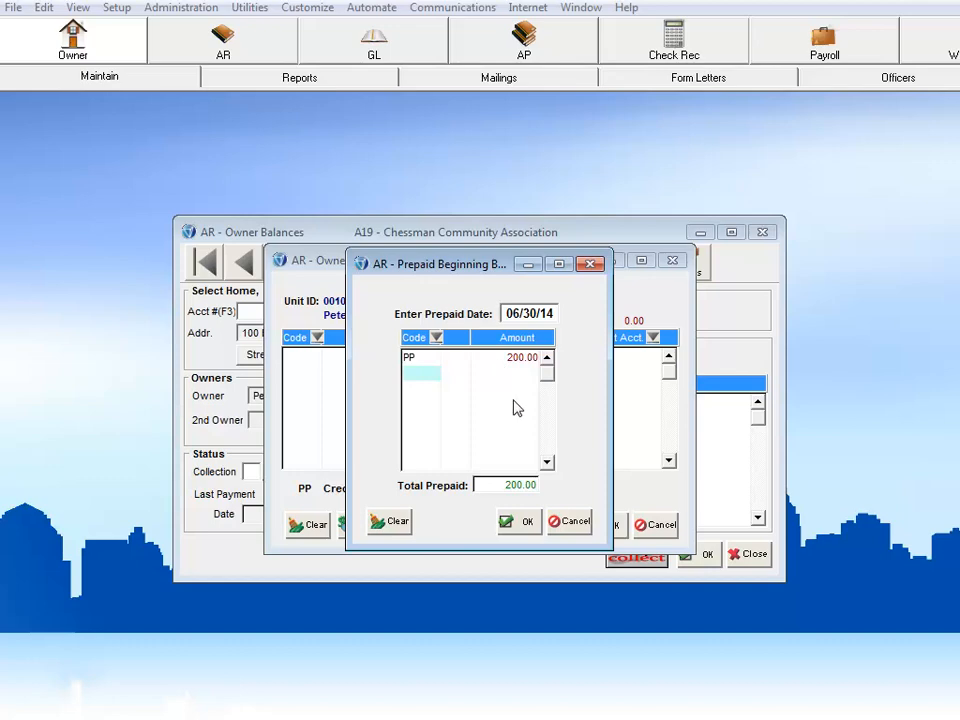
pyautogui.click(521, 524)
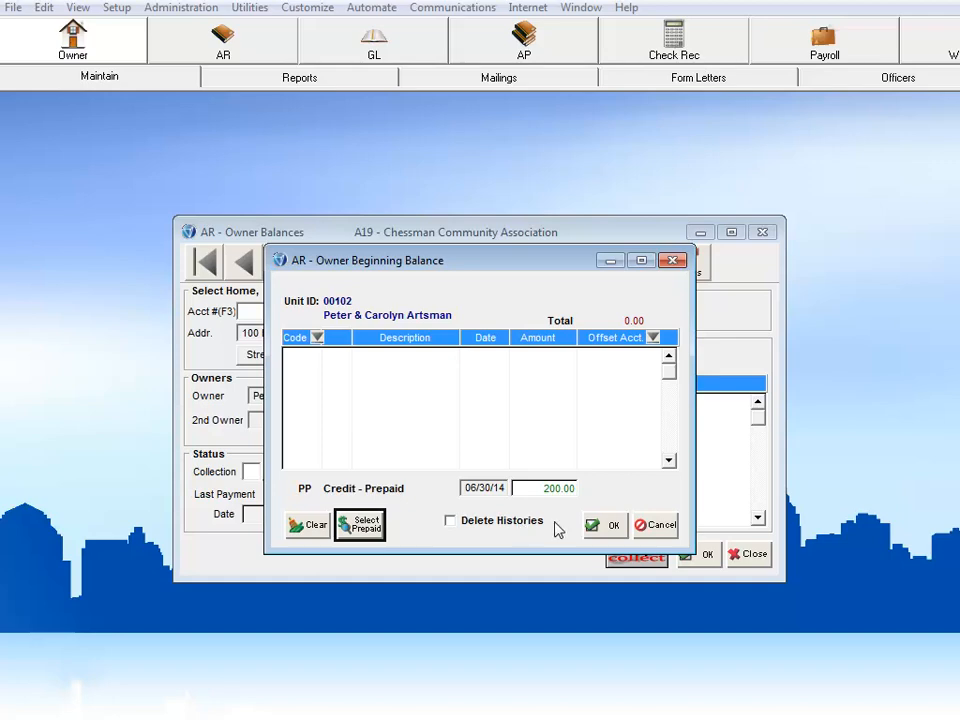
# Step: Save the prepaid beginning balance, check it in the owner's history and close the owner balances
pyautogui.click(605, 527)
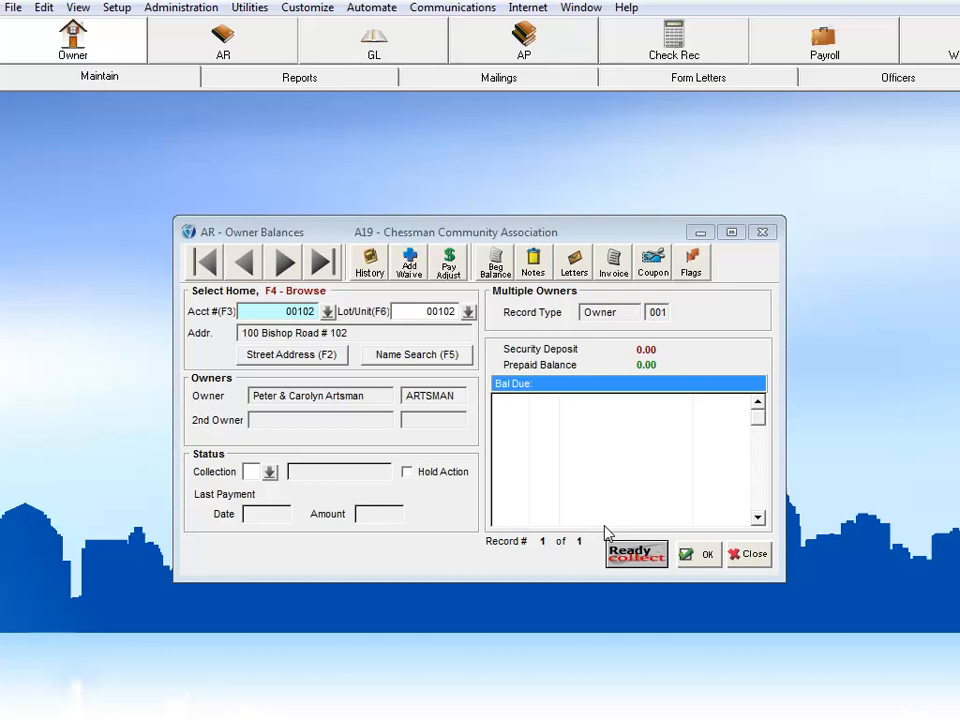
pyautogui.click(369, 264)
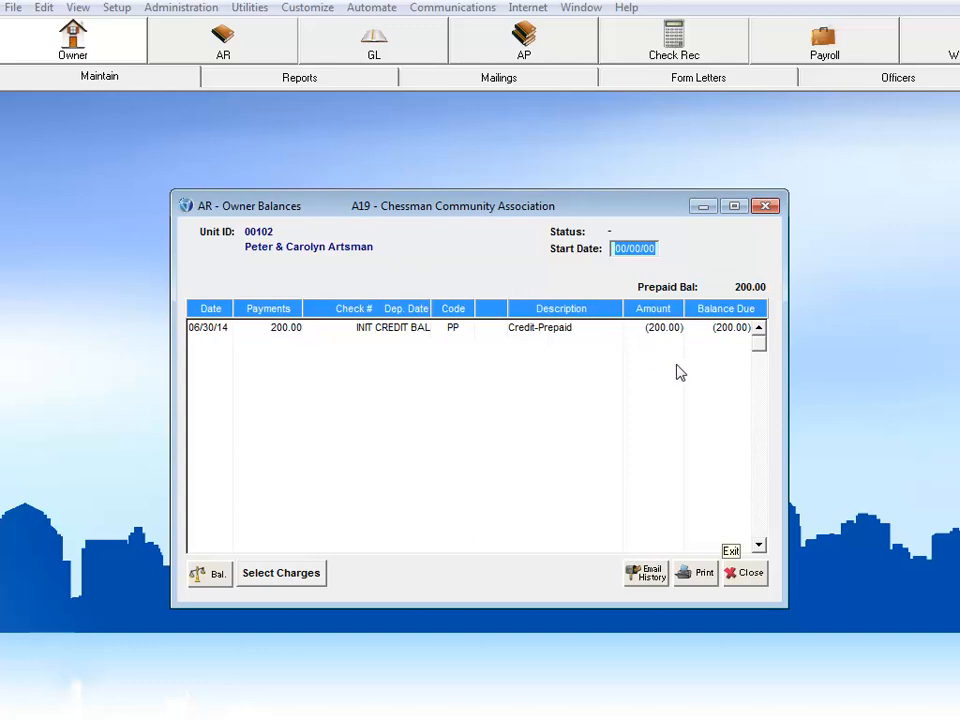
pyautogui.click(746, 575)
pyautogui.click(750, 554)
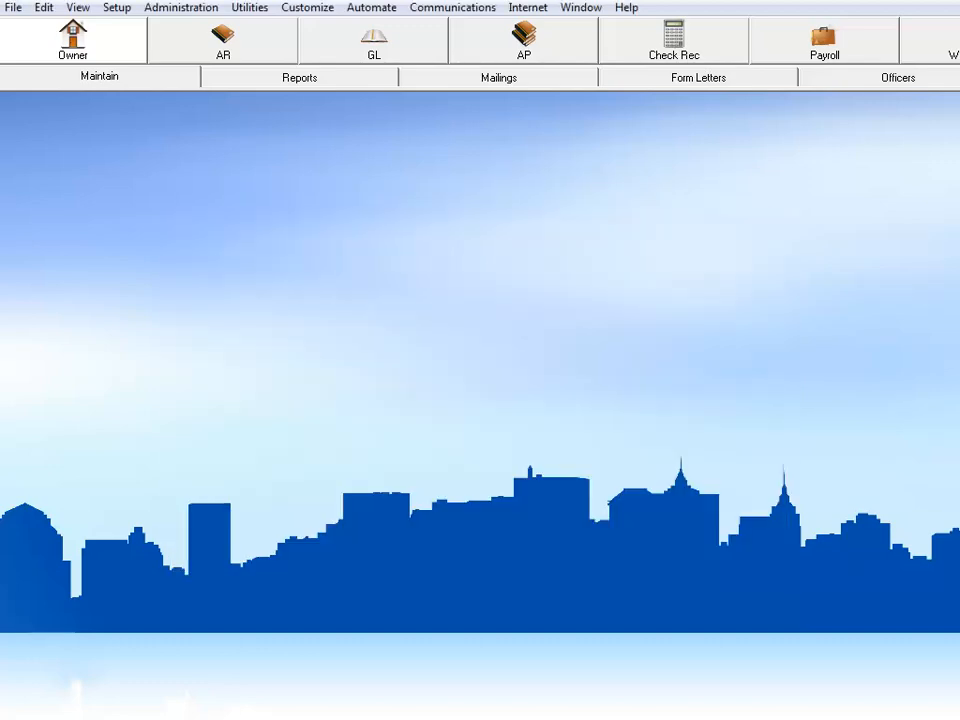